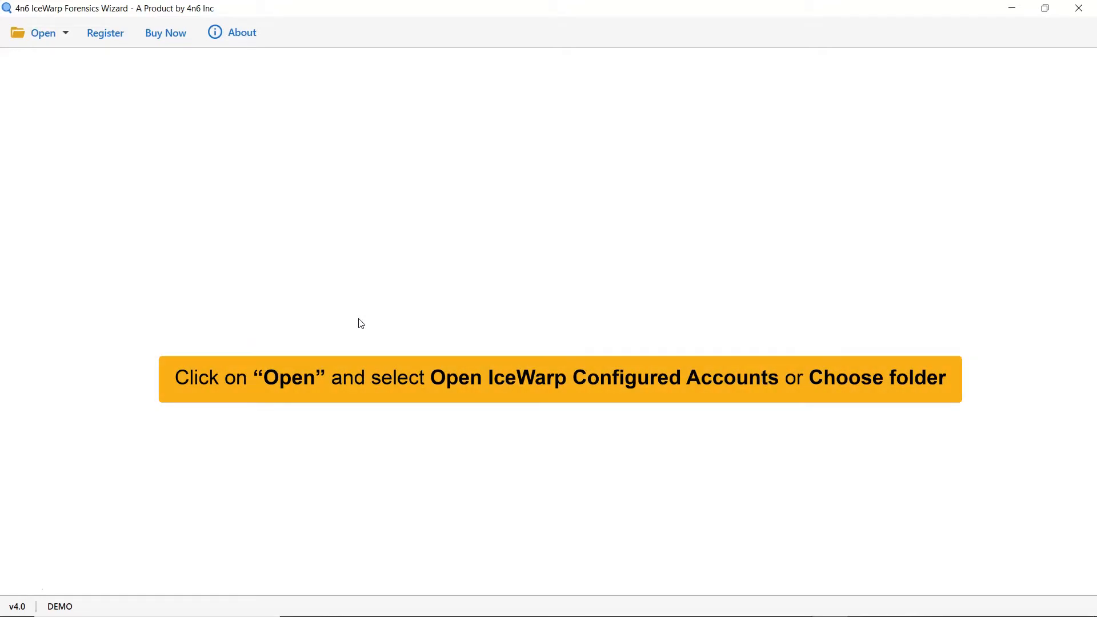
- Load the configured IceWarp account's mailbox from the list of configured accounts
left_click(51, 40)
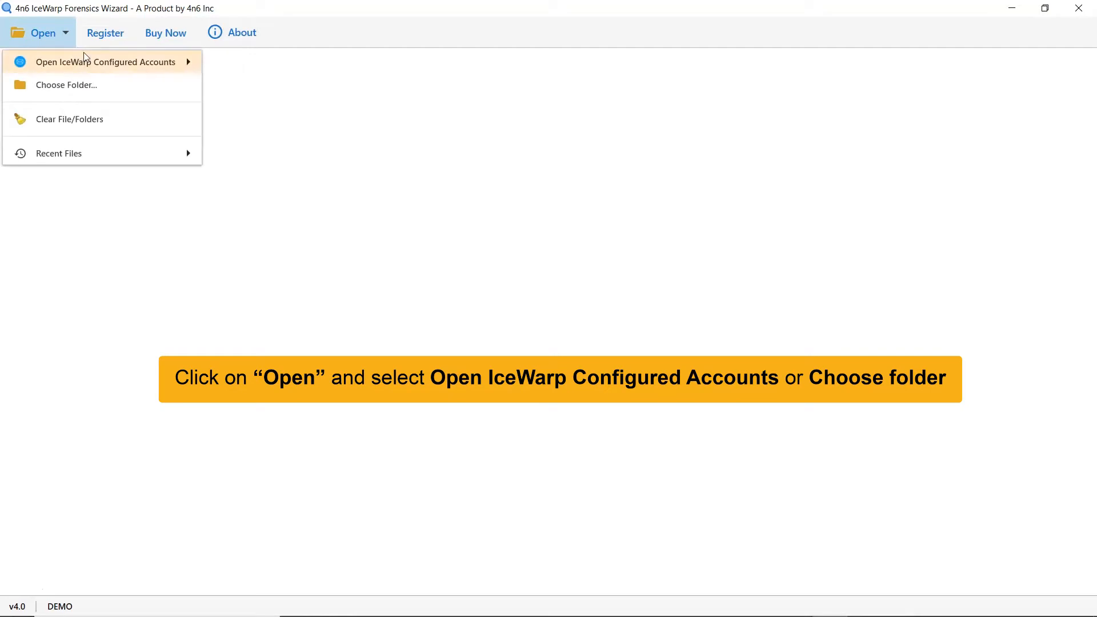
mouse_move(107, 64)
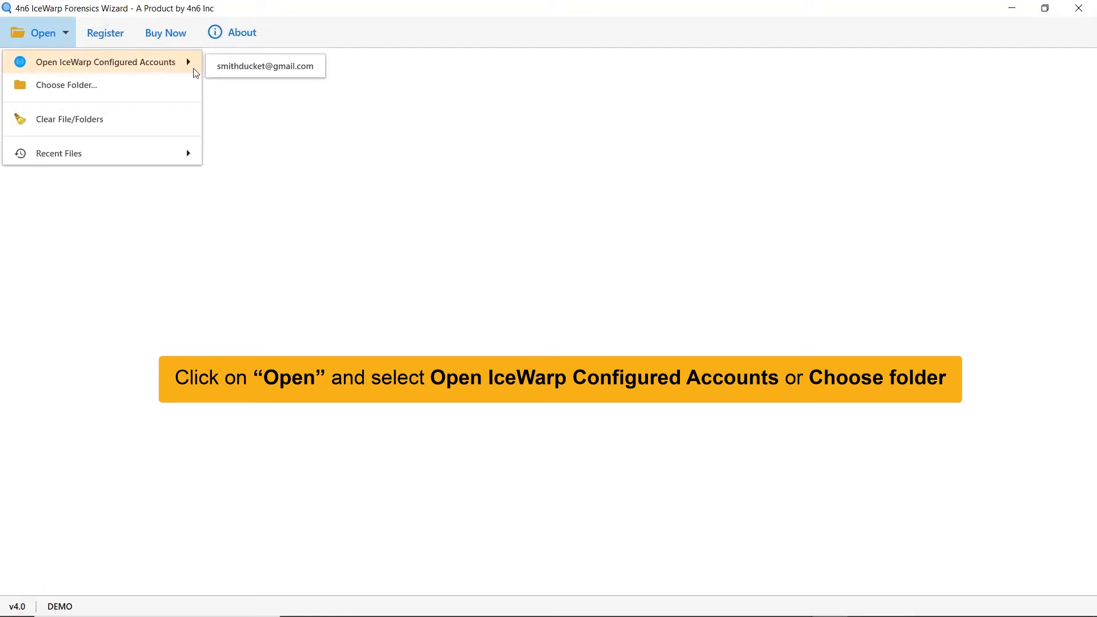
left_click(245, 68)
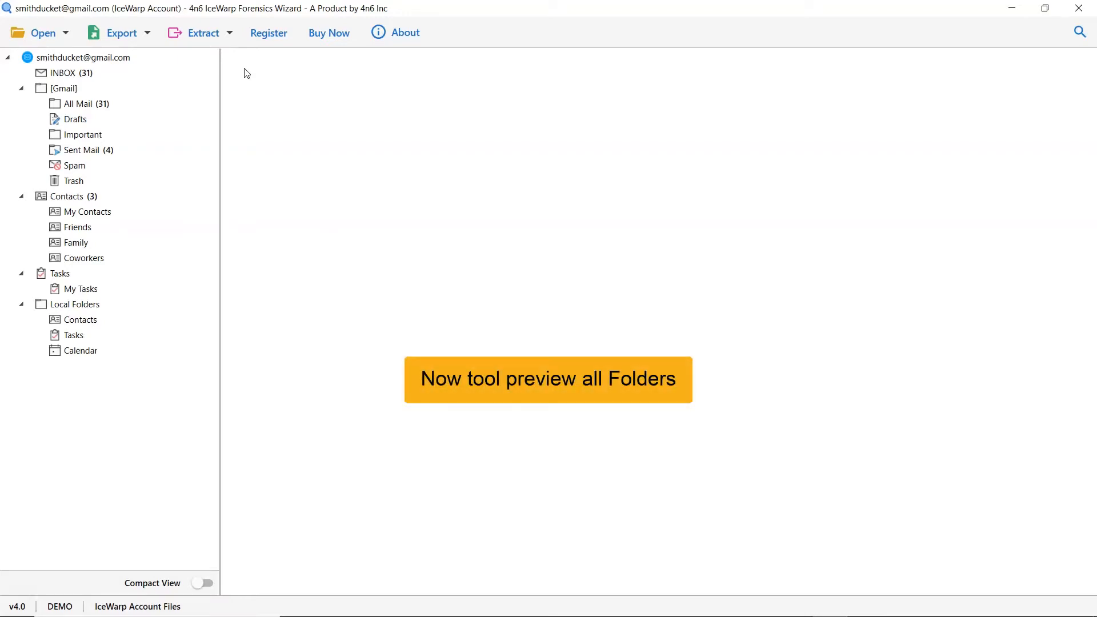
- Preview the "Fwd: Document" and "Security alert" emails in the All Mail folder
left_click(61, 107)
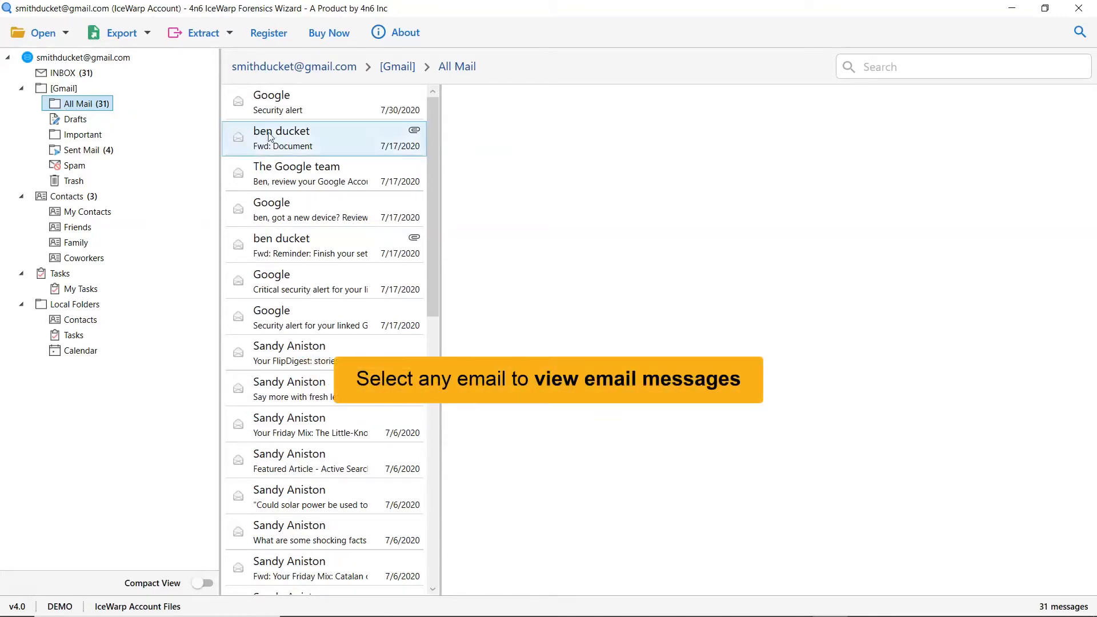
left_click(350, 148)
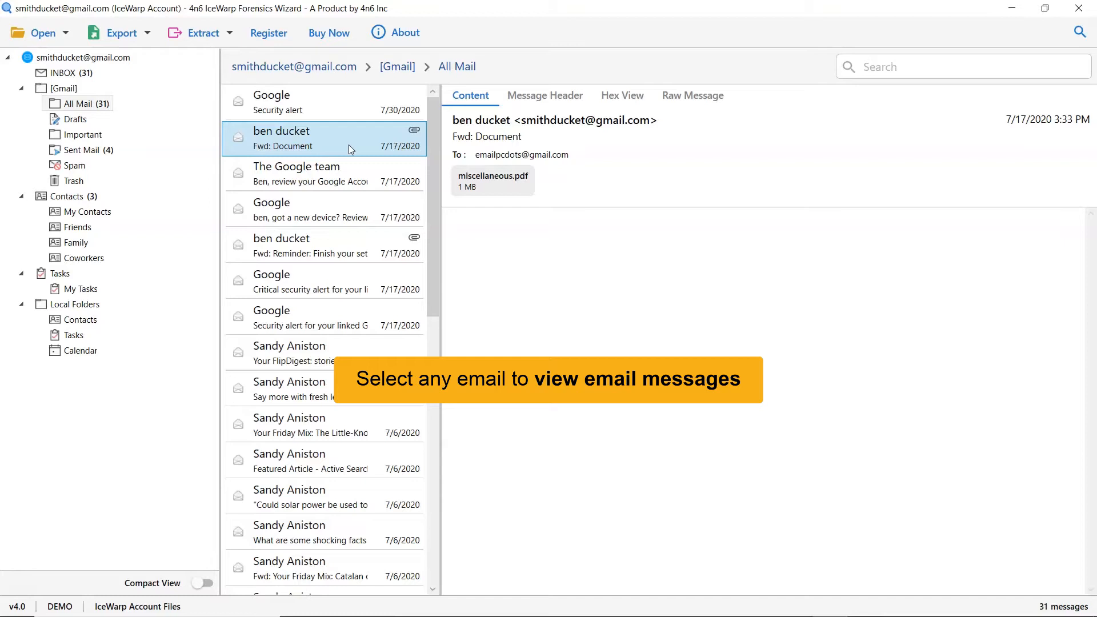
left_click(324, 104)
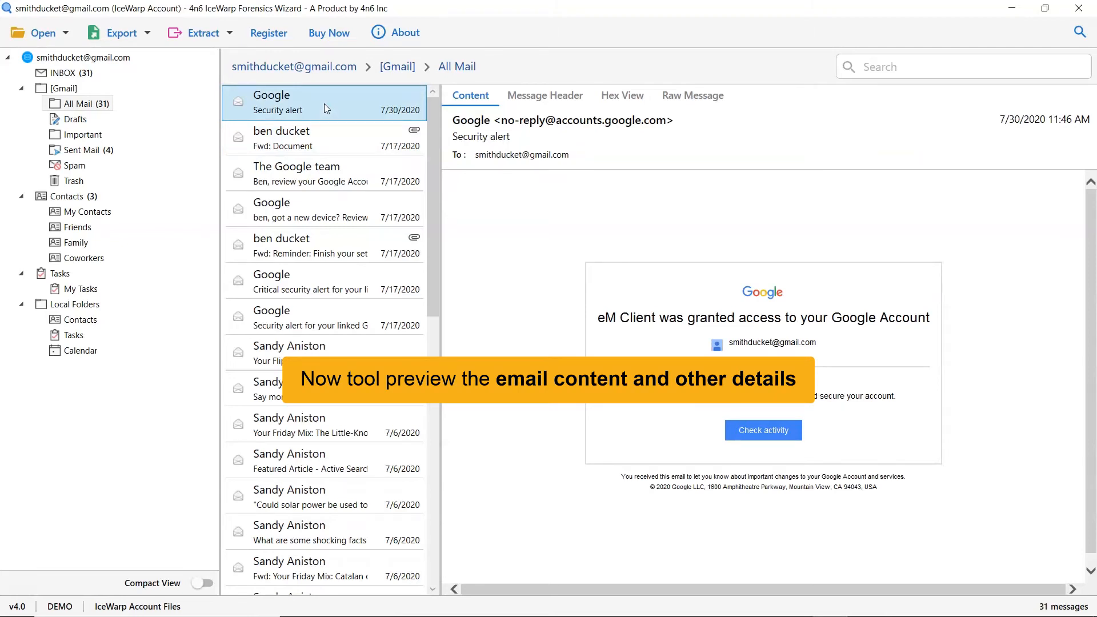
- Open the miscellaneous.pdf attachment of the "Fwd: Document" email
left_click(325, 135)
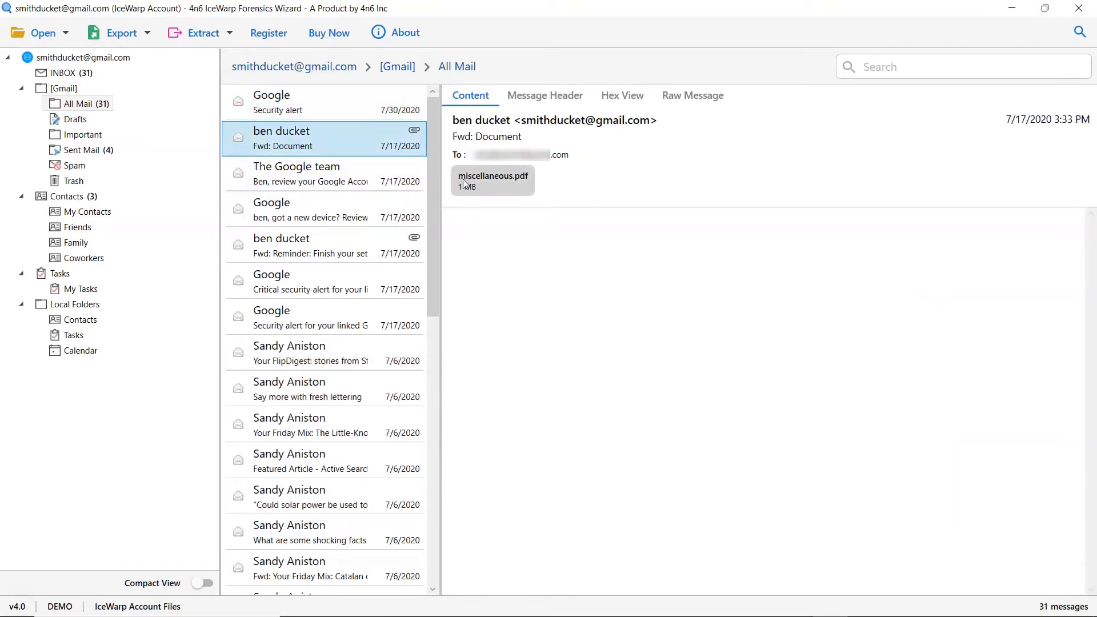
right_click(501, 184)
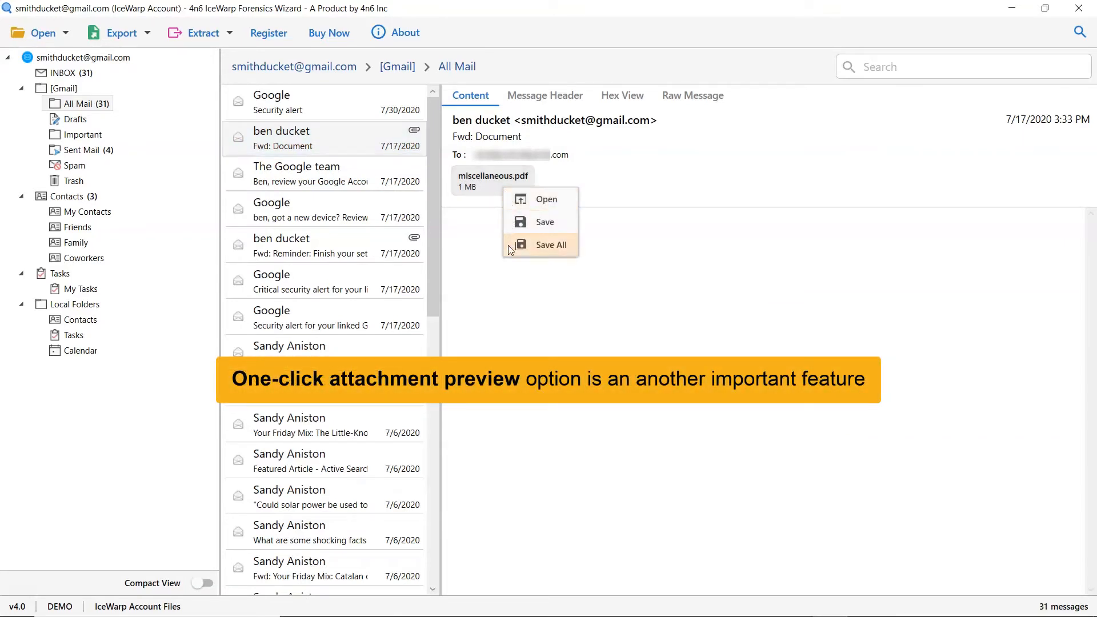
left_click(511, 204)
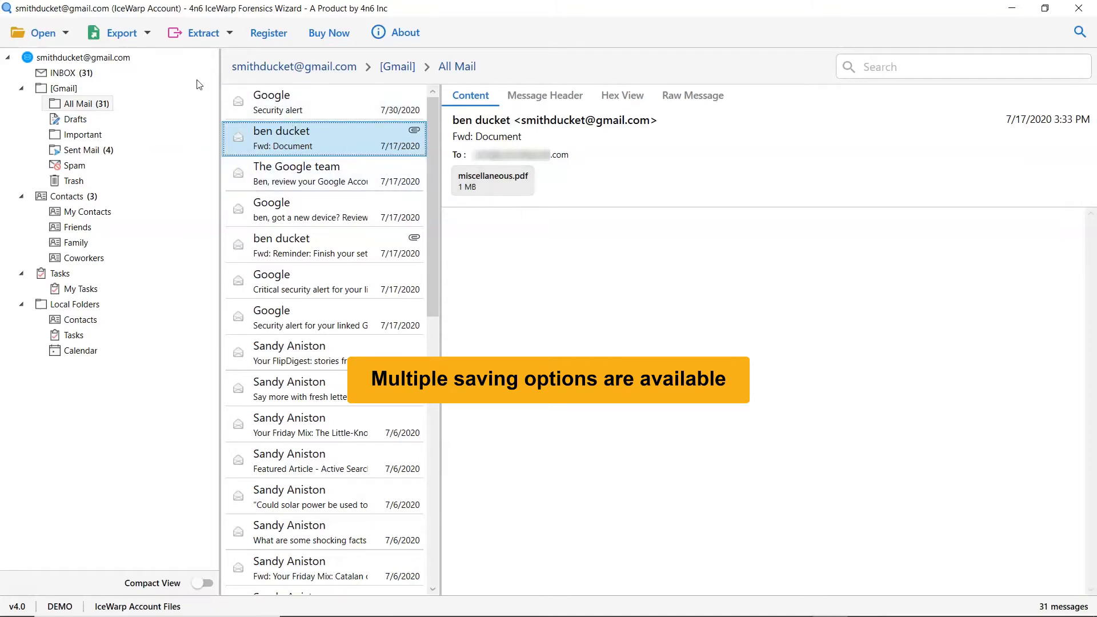
- Review the available export formats and the kinds of data that can be extracted
left_click(147, 33)
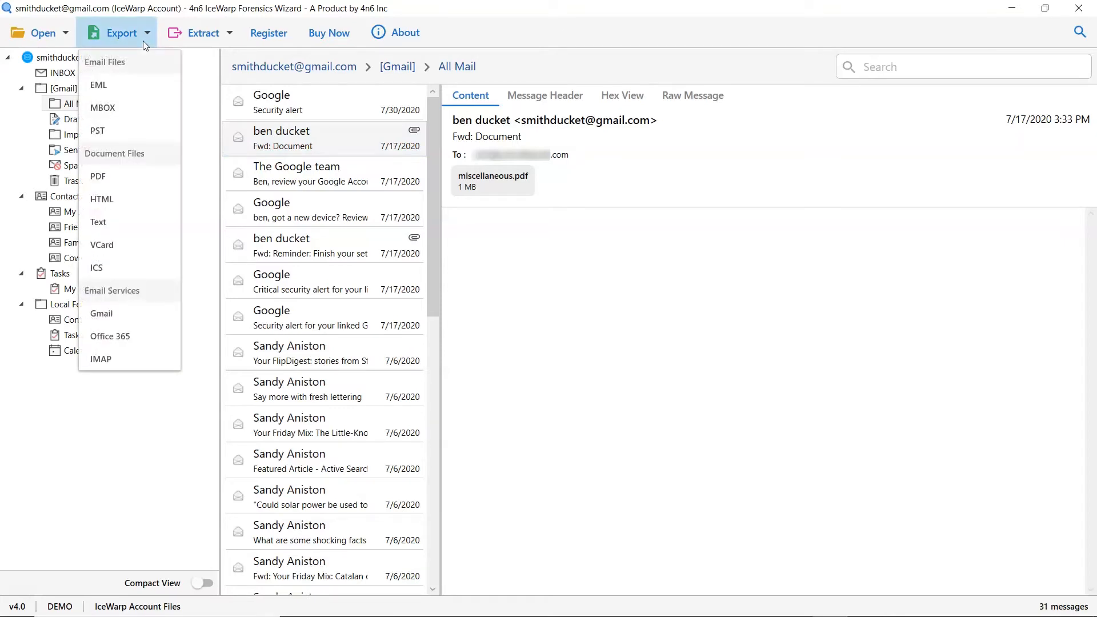
left_click(144, 41)
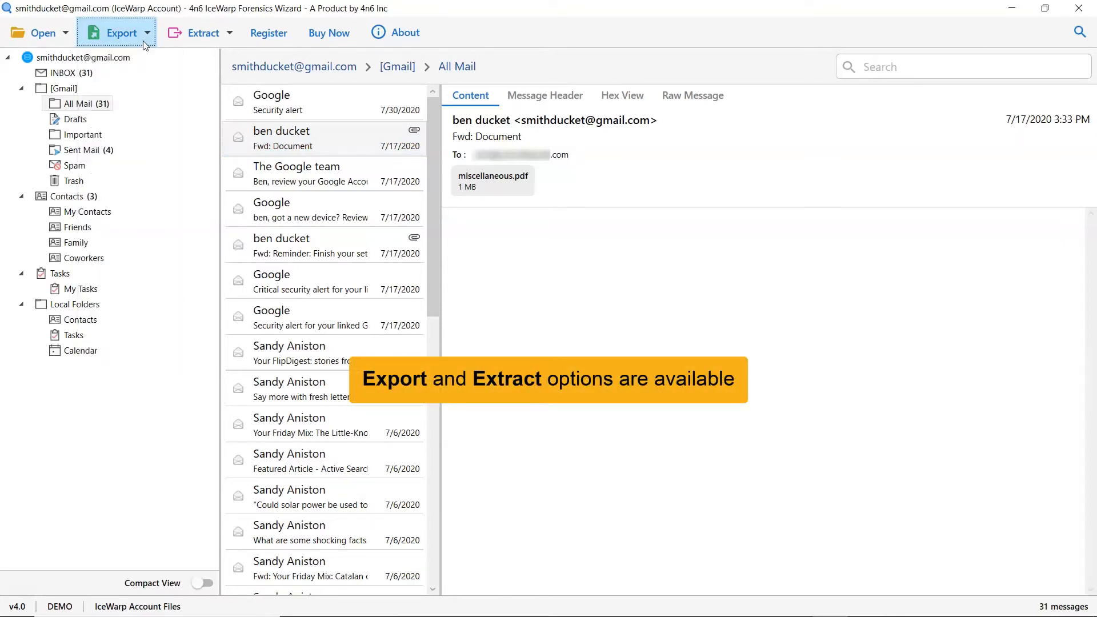
left_click(222, 41)
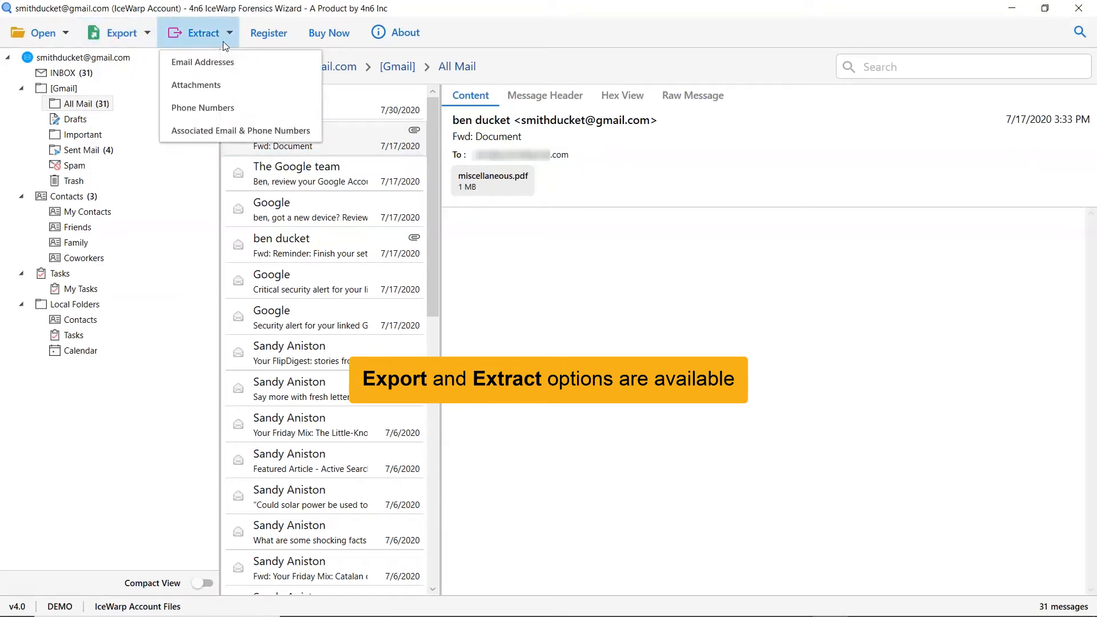
left_click(222, 42)
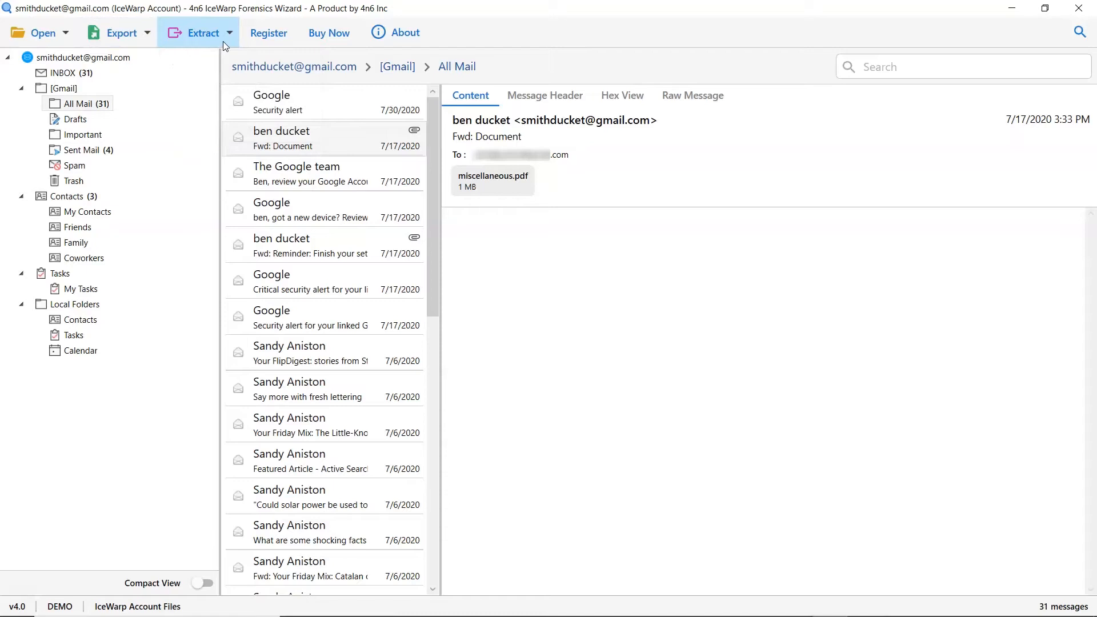
- Choose IMAP as the export format and exclude the Trash and Spam folders
left_click(145, 39)
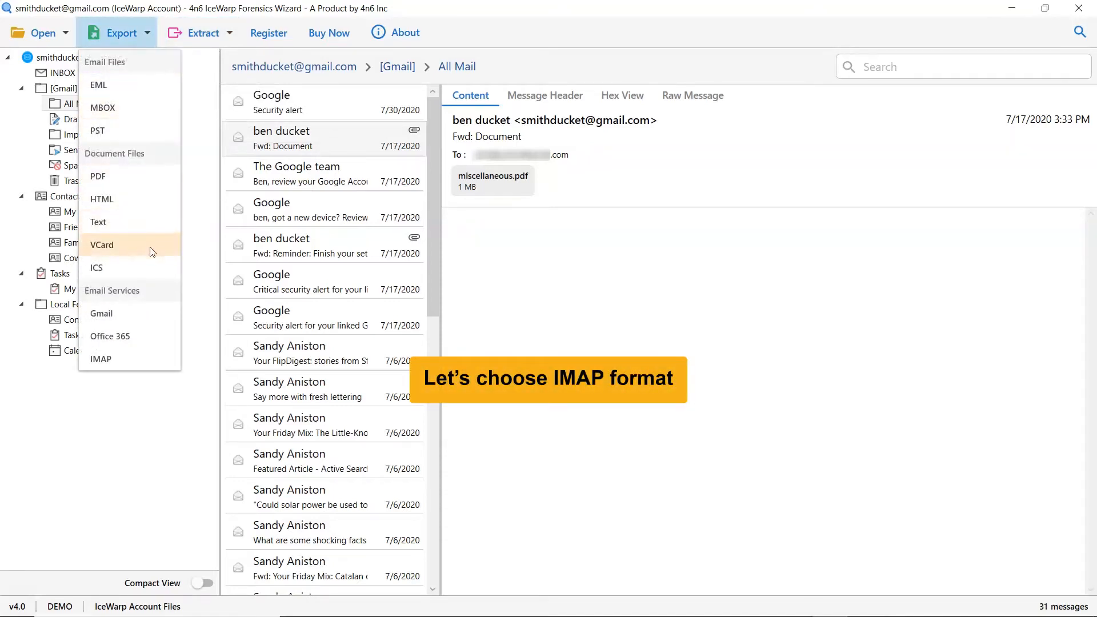
left_click(156, 361)
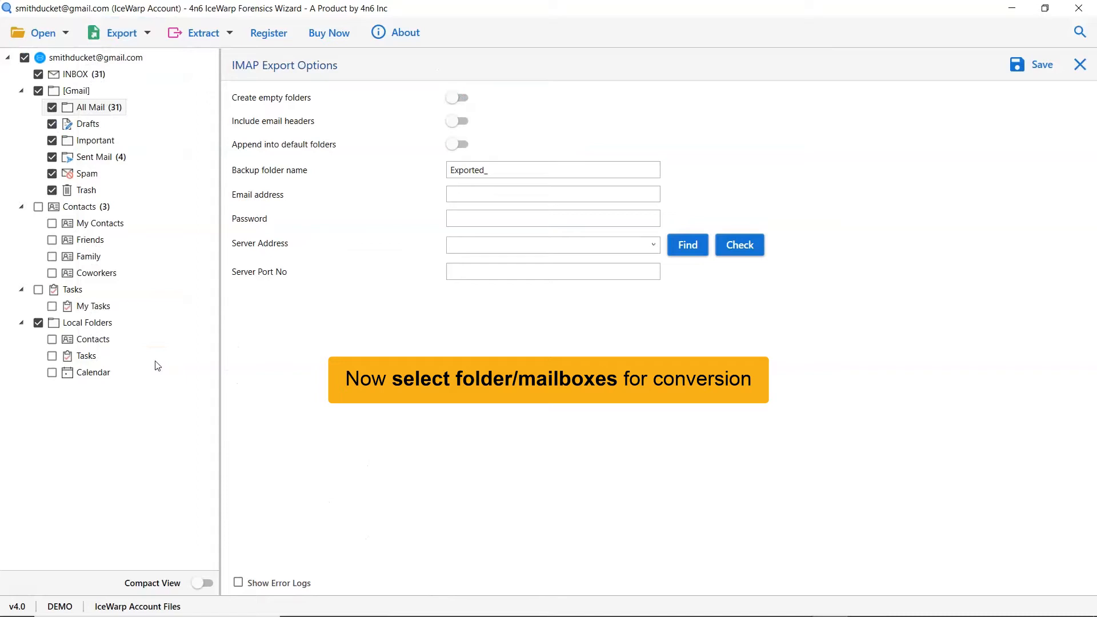
left_click(53, 191)
left_click(52, 174)
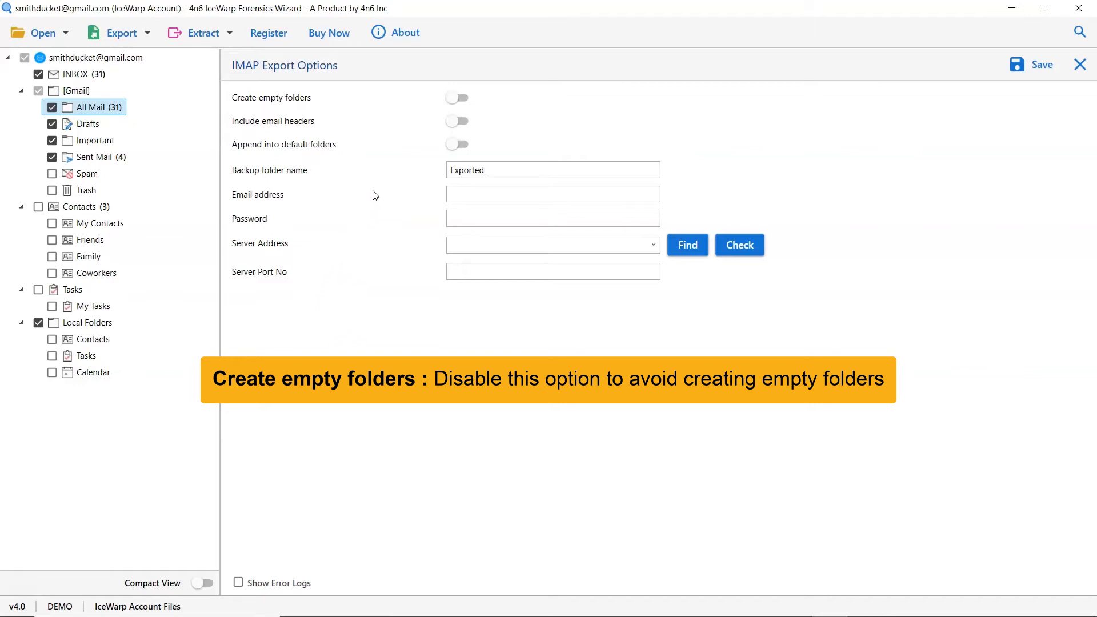
- Switch Create empty folders, Include email headers and Append into default folders each on and back off
left_click(457, 99)
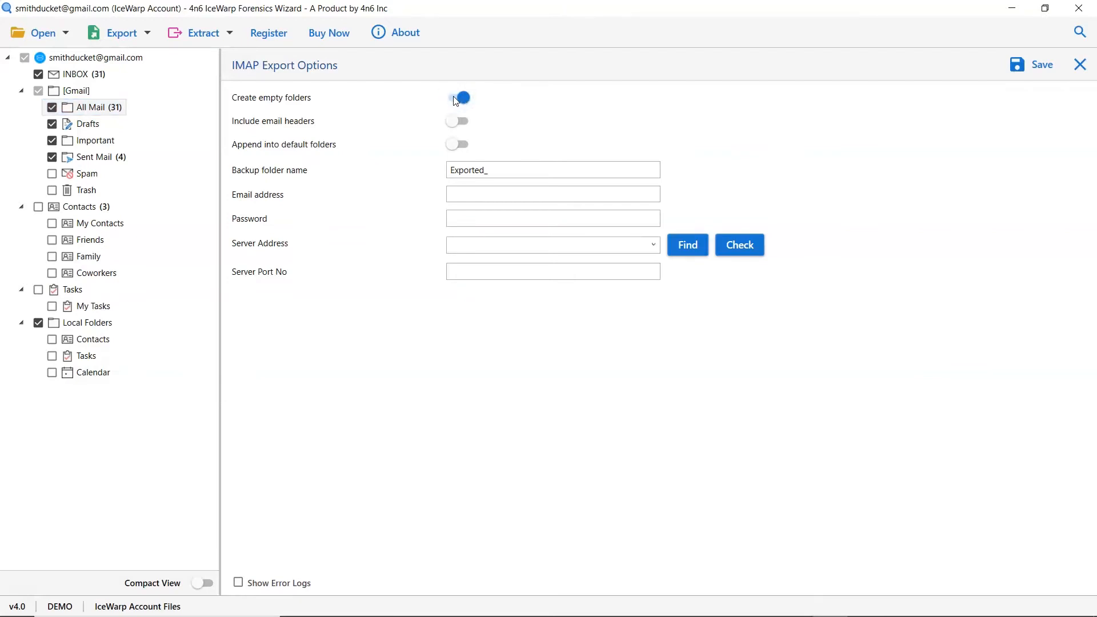
left_click(456, 100)
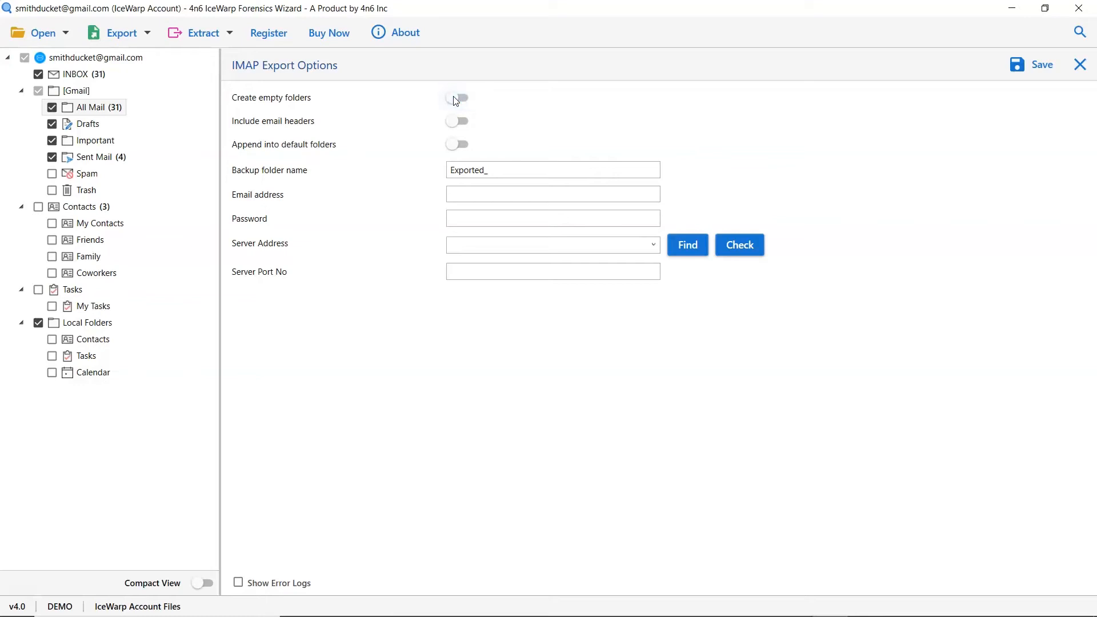
left_click(452, 128)
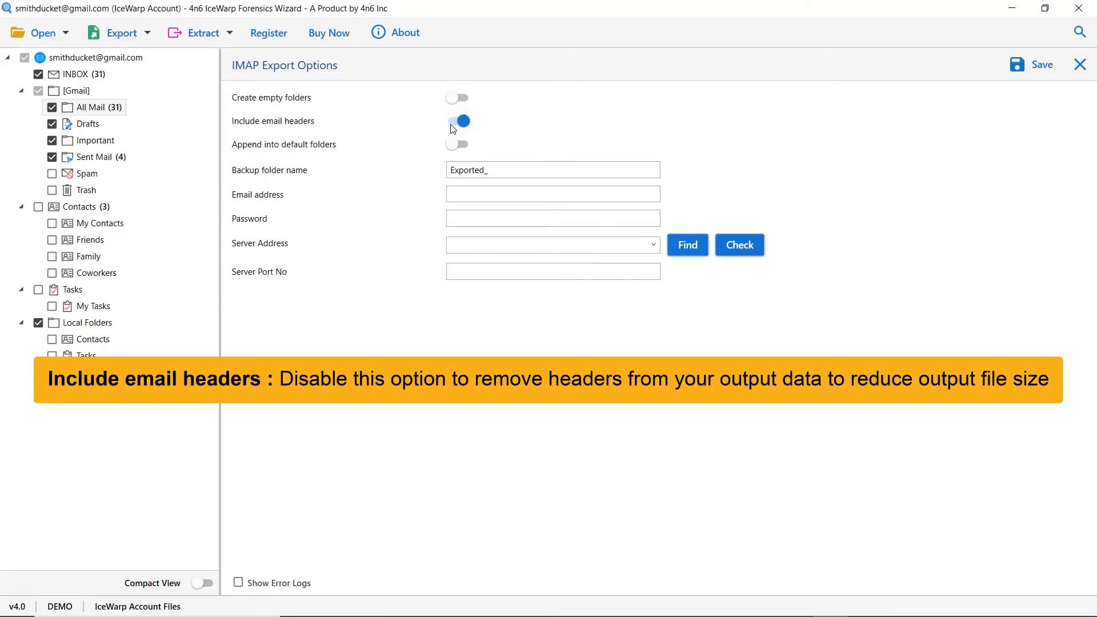
left_click(453, 128)
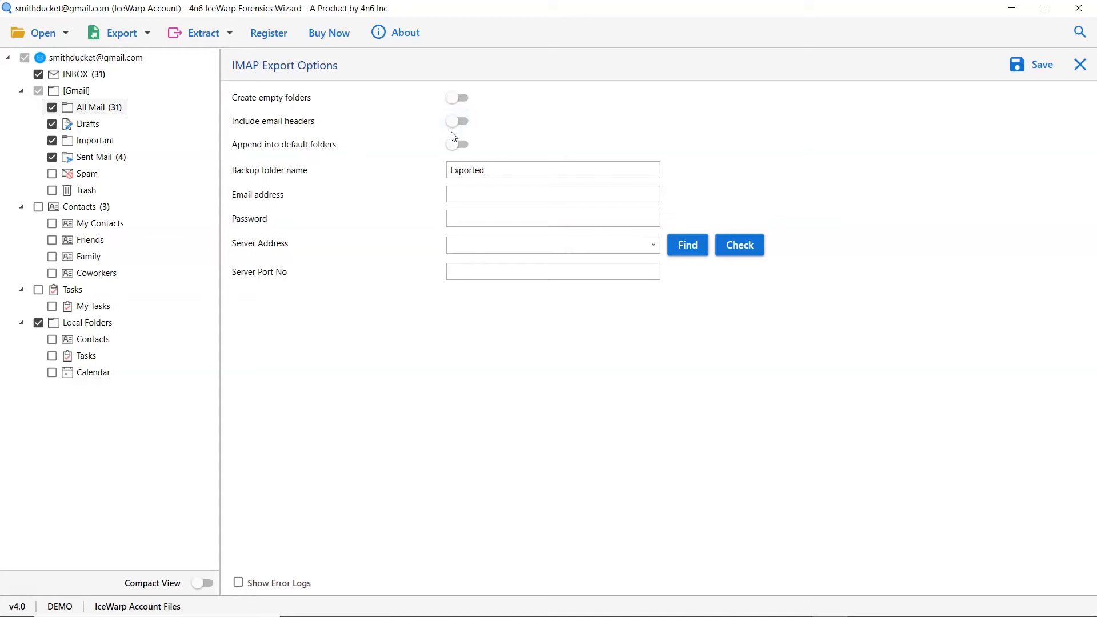
left_click(453, 145)
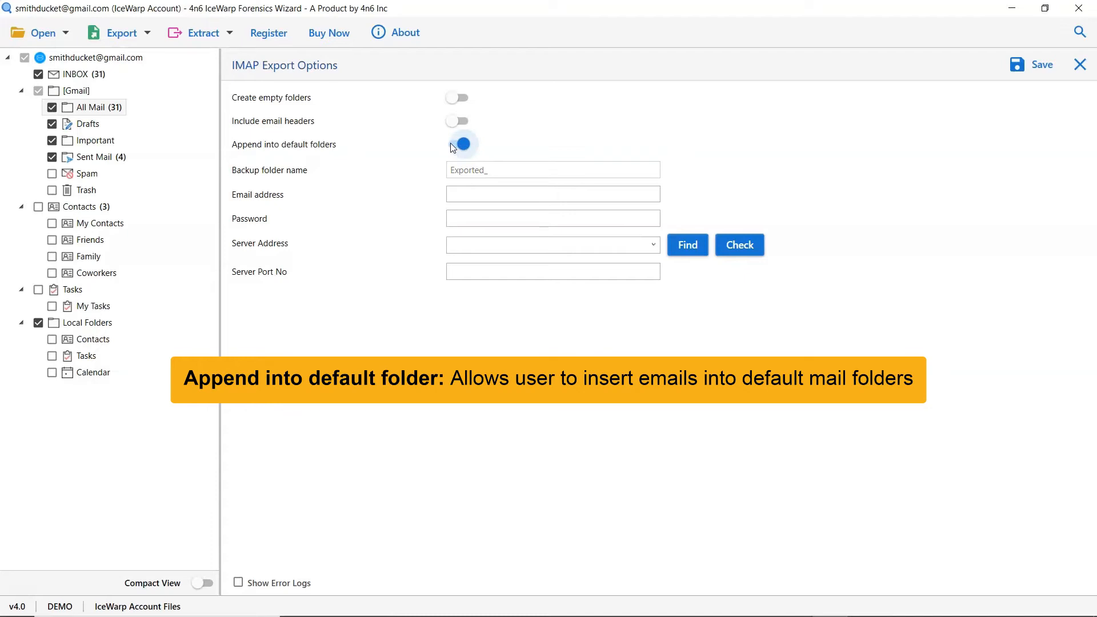
left_click(451, 147)
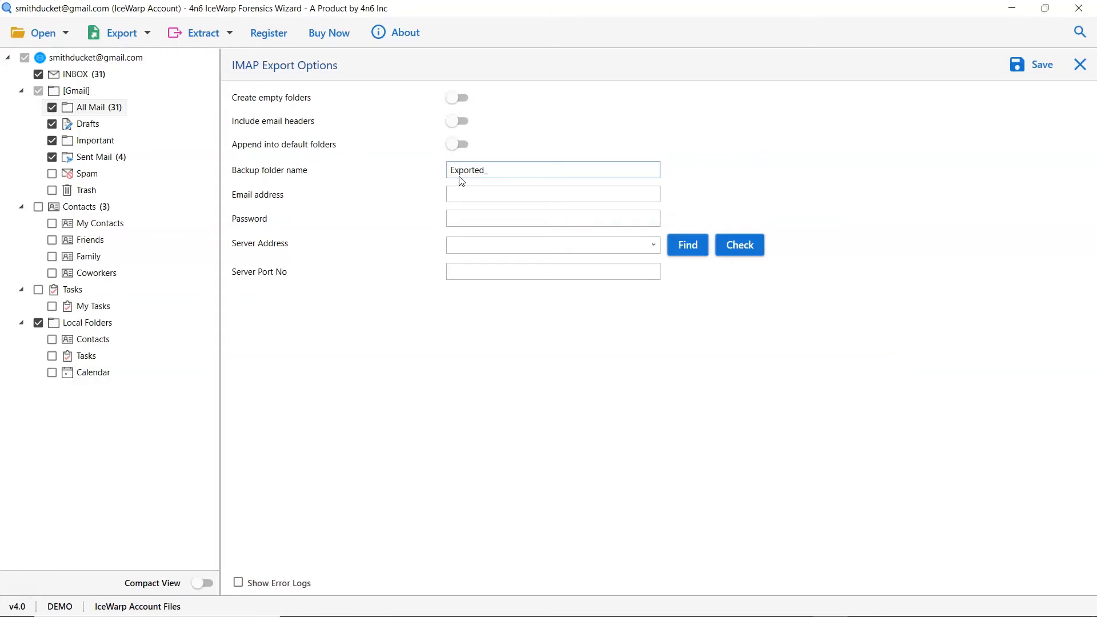
- Enter the email address and password of the destination Yahoo account for the IMAP export
left_click(451, 197)
type("********")
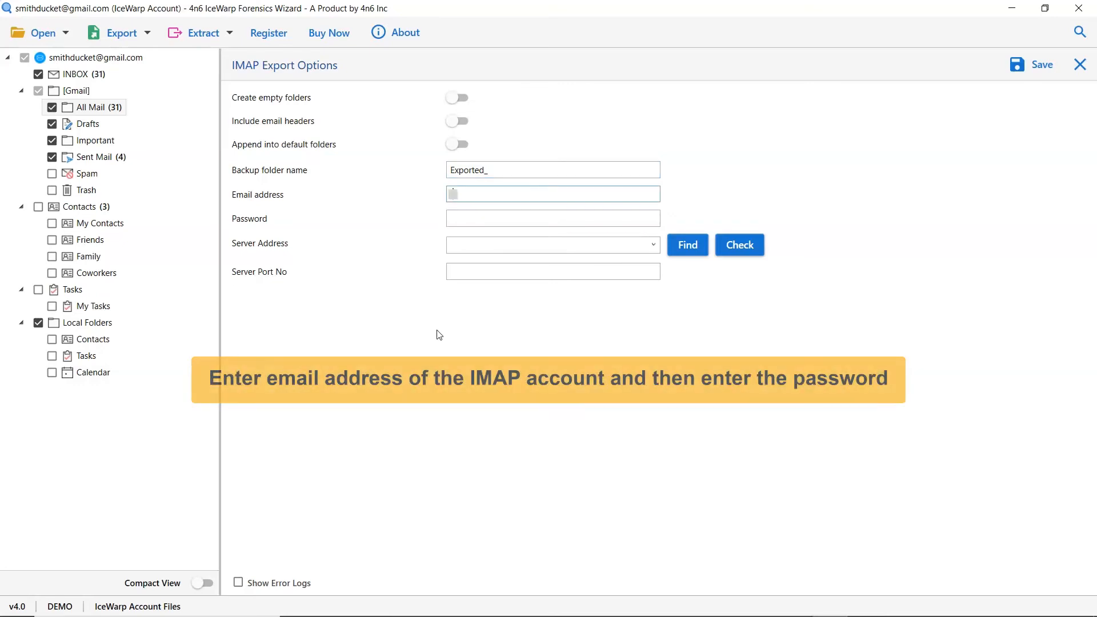
type("******")
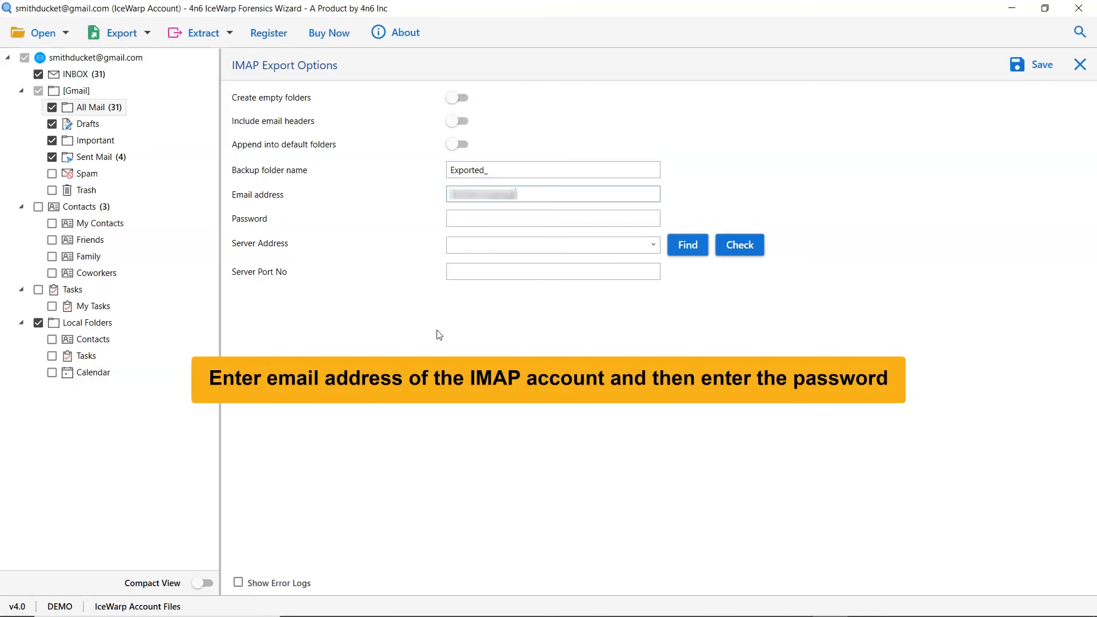
type("@yahoo.com")
key("Tab")
type("*********")
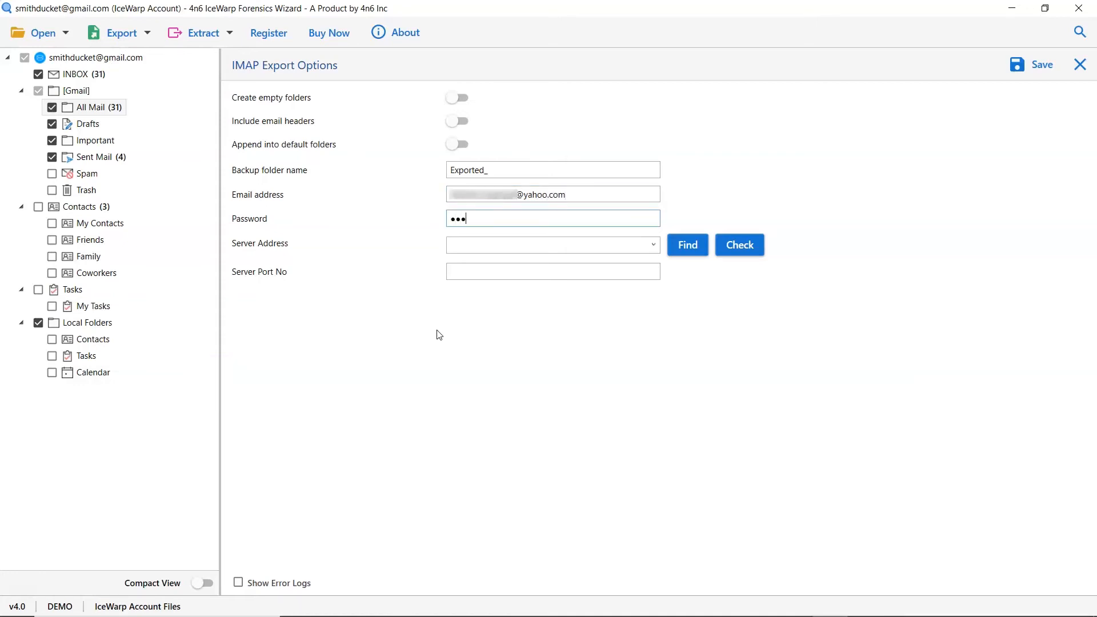
- Set the server address to imap.mail.yahoo.com and port number to 993, and run the export through to completion
key("Tab")
type("imap.mail.yahoo.com")
key("Tab")
key("Tab")
type("993")
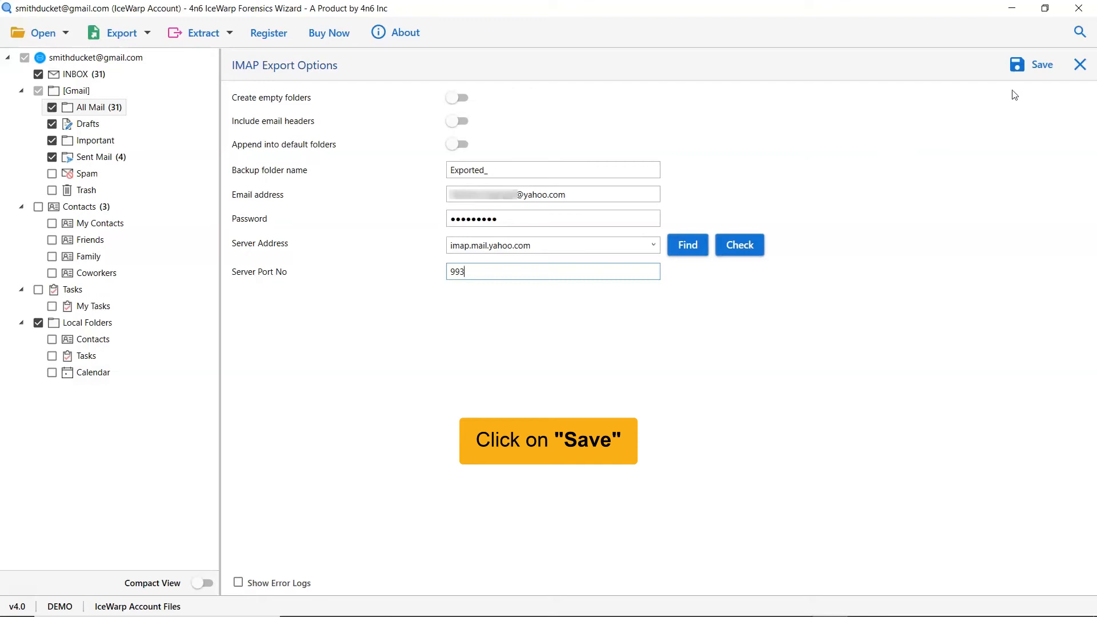
left_click(1037, 71)
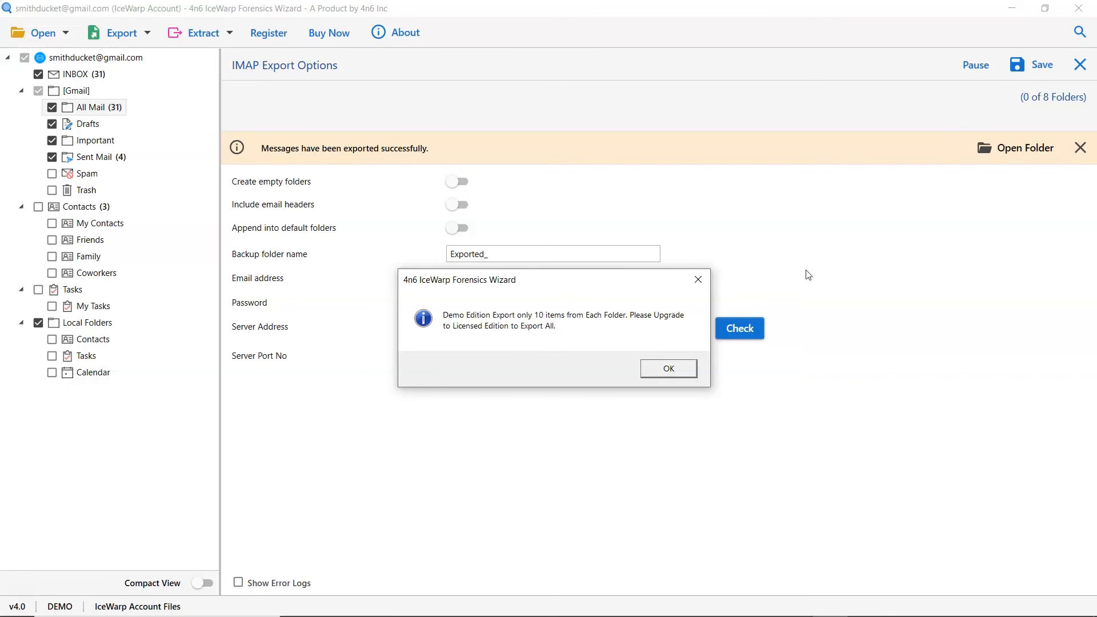
left_click(671, 371)
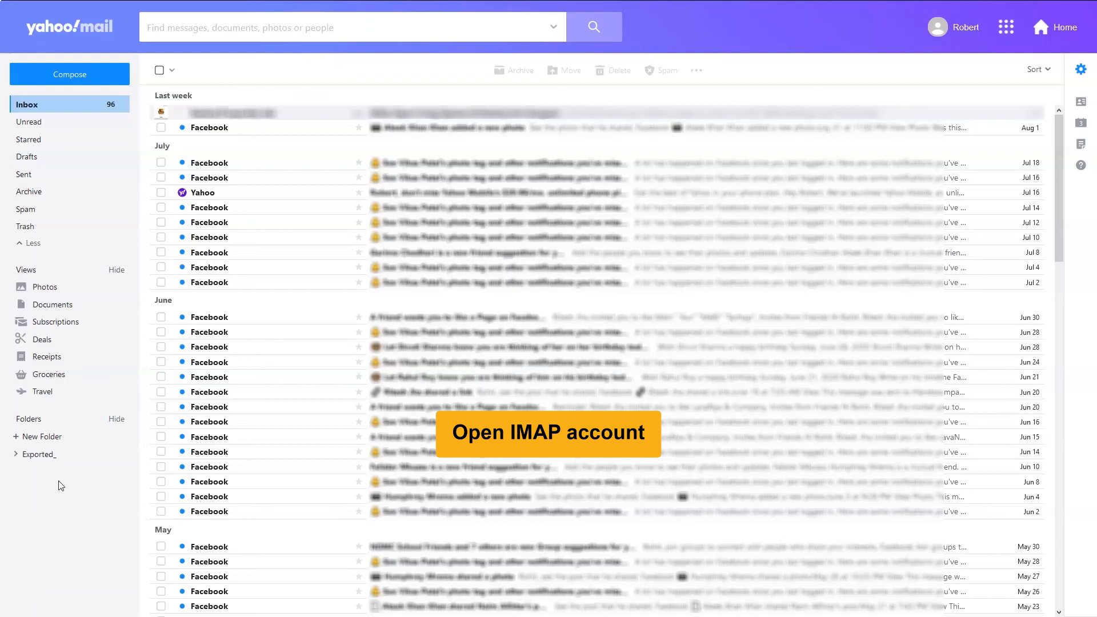
- In Yahoo Mail, open the exported account's INBOX inside the Exported_ folder and check its messages
left_click(16, 455)
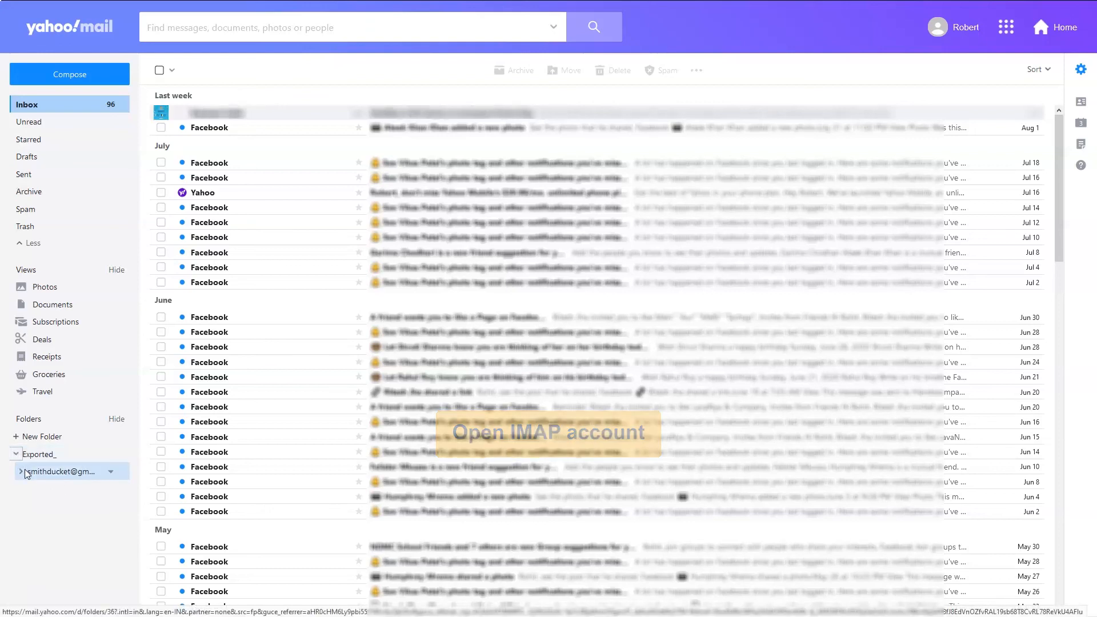
left_click(21, 471)
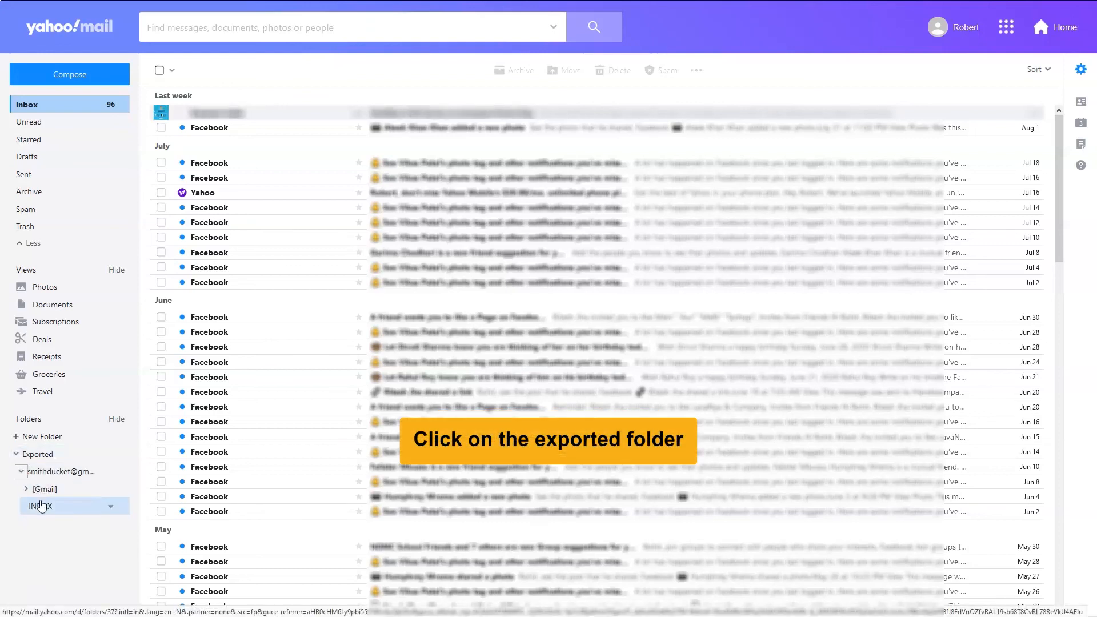
left_click(40, 506)
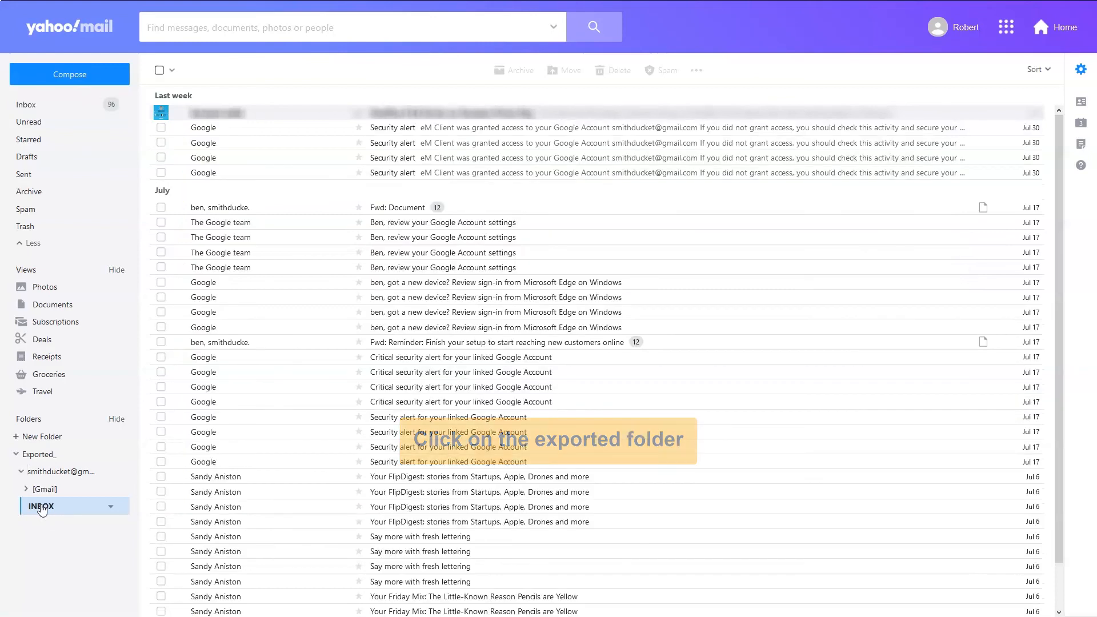
left_click_drag(1057, 357, 1063, 333)
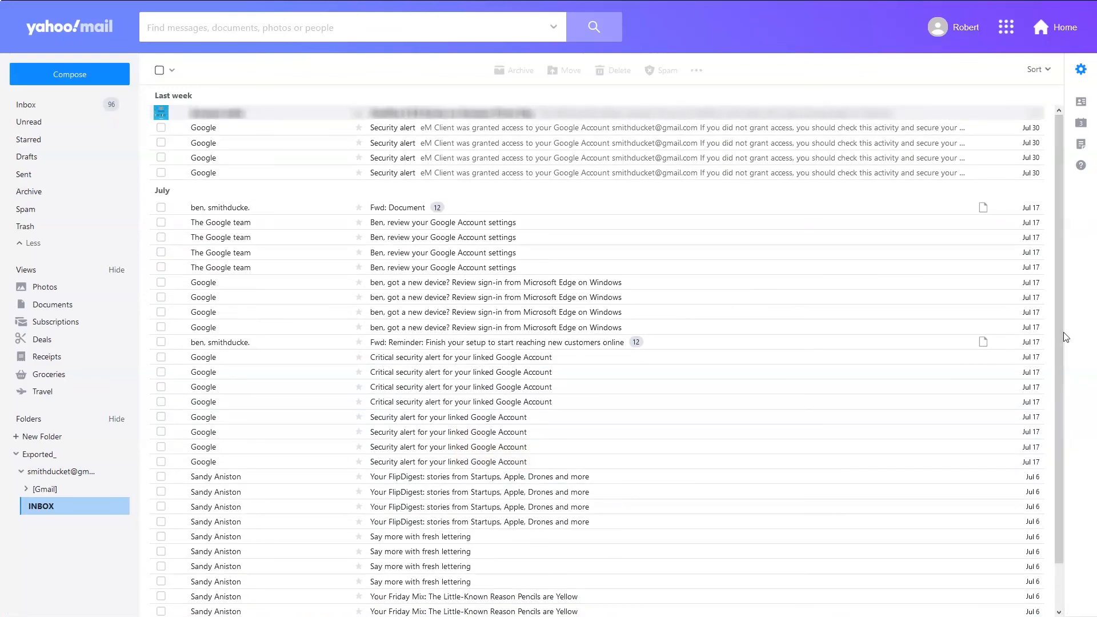